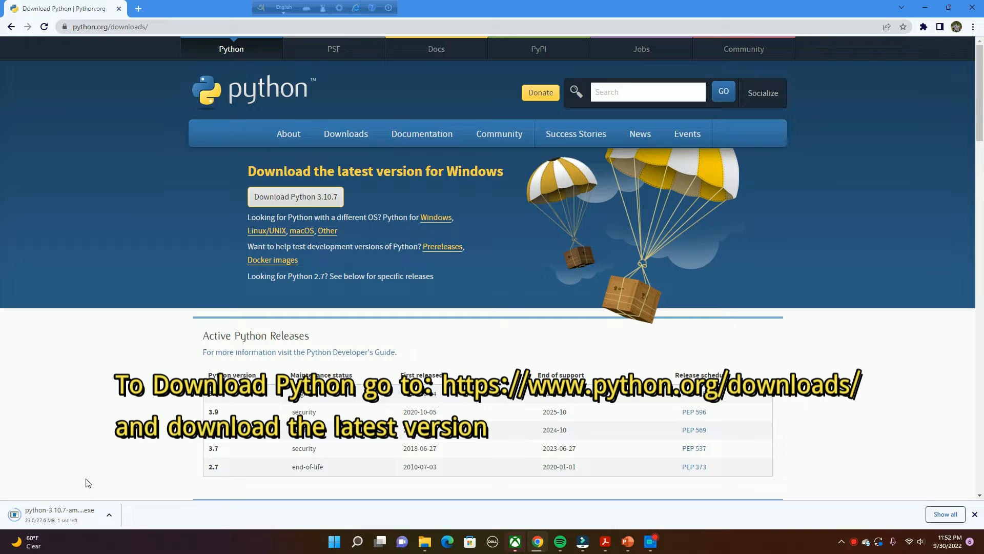
Launch the downloaded Python 3.10.7 installer and proceed with a custom installation that adds Python 3.10 to PATH, keeping the default optional features
{"action": "left_click", "coordinate": [70, 515]}
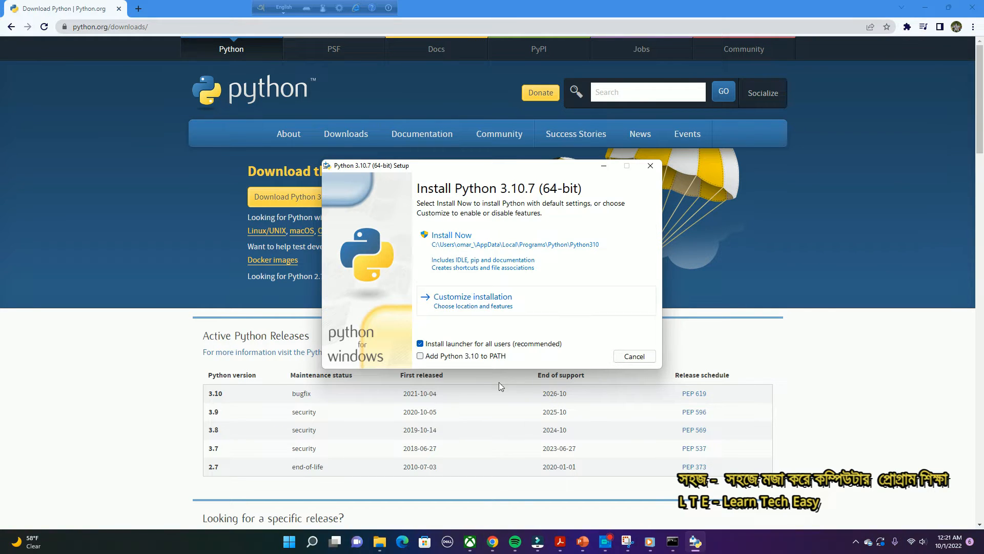
{"action": "left_click", "coordinate": [421, 356]}
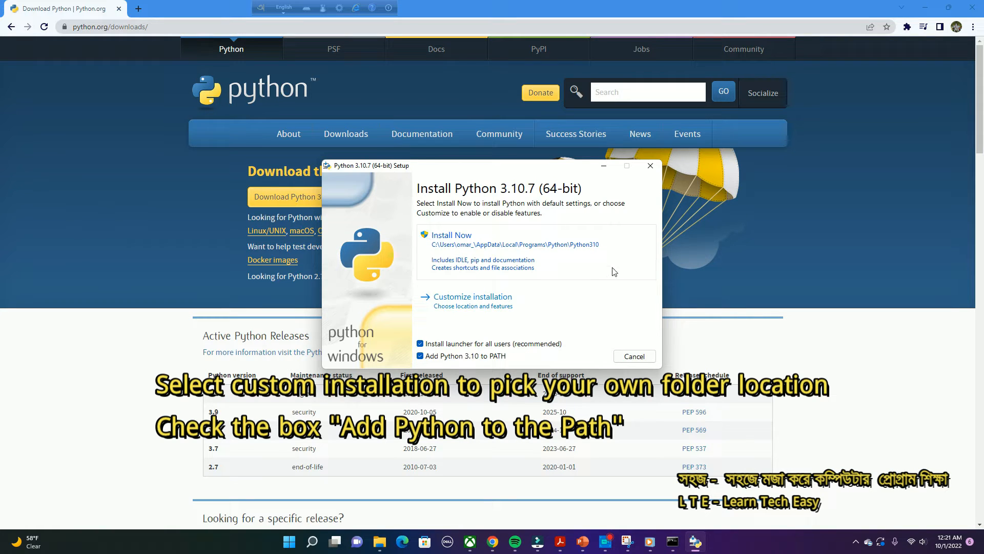
{"action": "left_click", "coordinate": [449, 301]}
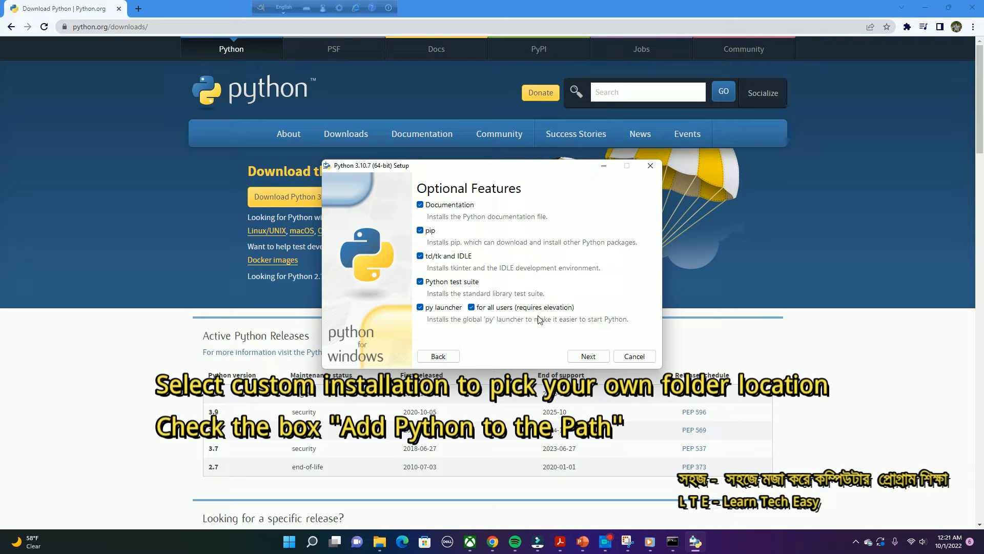
{"action": "left_click", "coordinate": [587, 360]}
{"action": "left_click", "coordinate": [439, 356]}
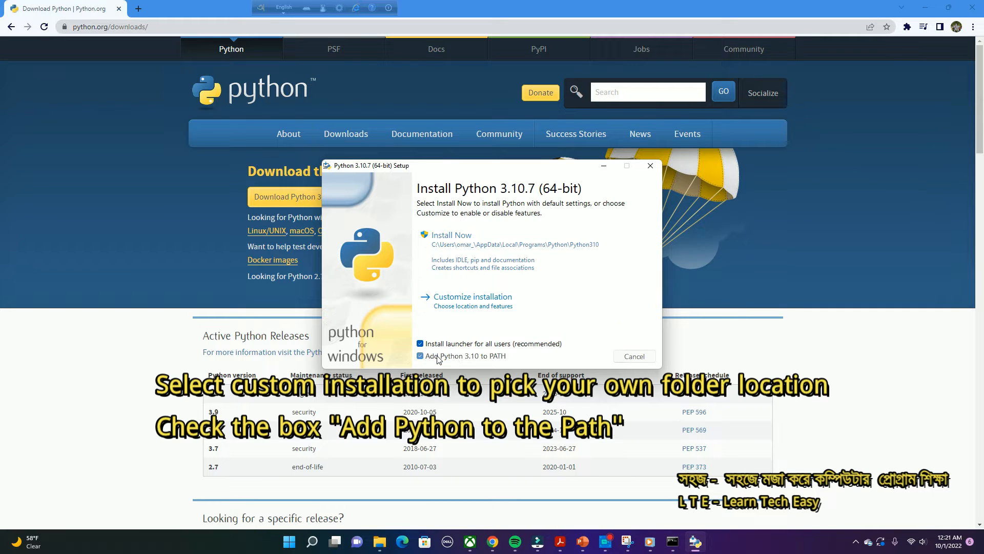
{"action": "left_click", "coordinate": [455, 304]}
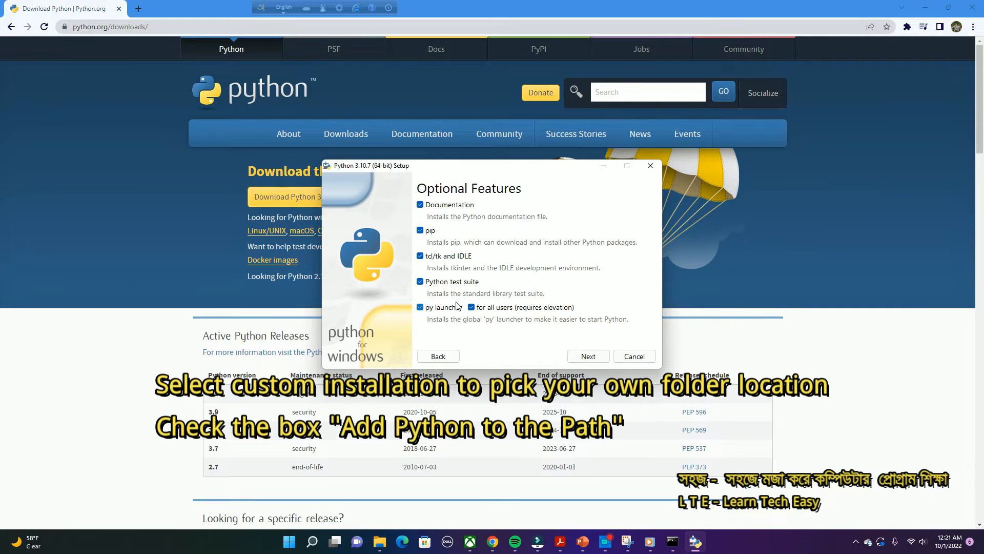
{"action": "left_click", "coordinate": [588, 357]}
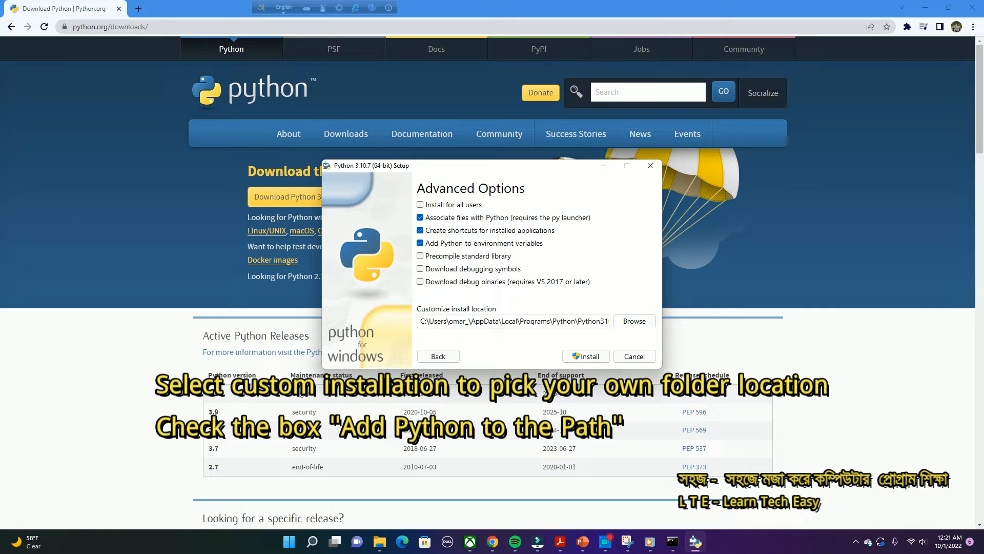
Set the install location to C:\Python310, enable installation for all users, and install Python
{"action": "left_click_drag", "start_coordinate": [429, 321], "coordinate": [578, 321]}
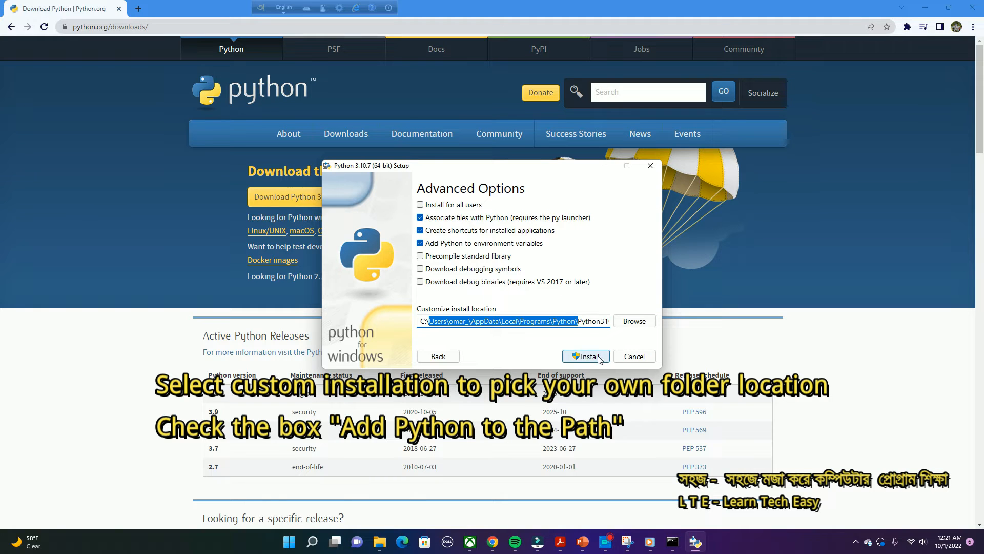
{"action": "key", "text": "BackSpace"}
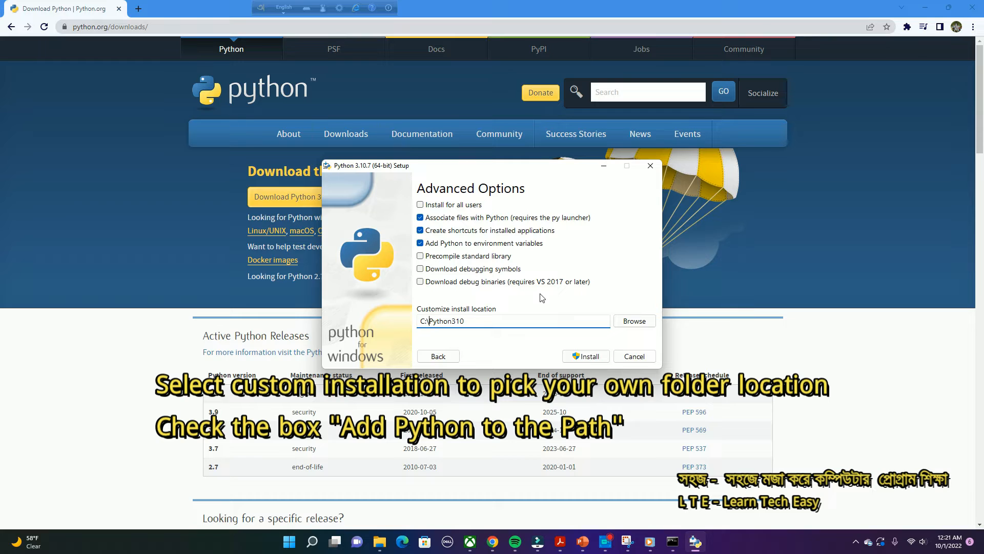
{"action": "left_click", "coordinate": [420, 204]}
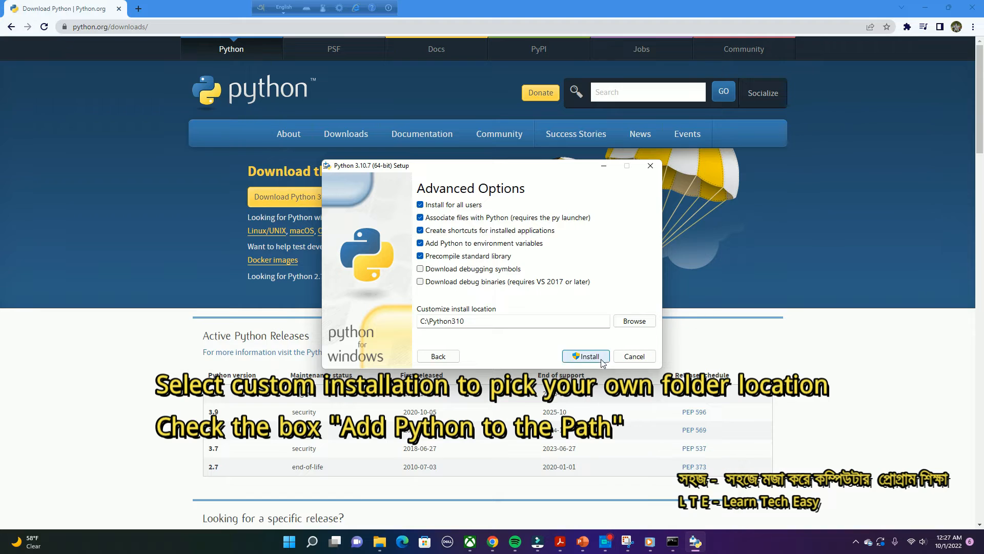
{"action": "left_click", "coordinate": [586, 356]}
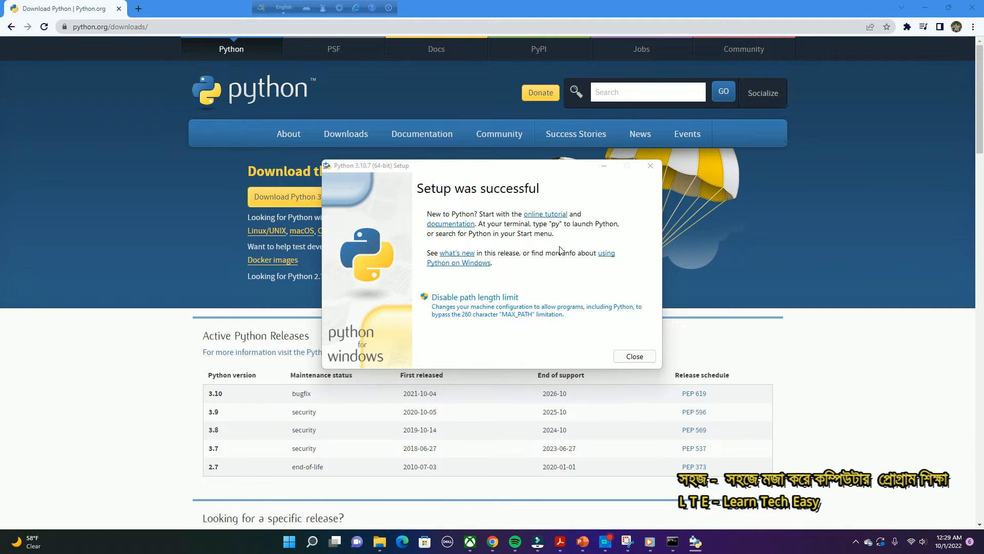
Find Python 3.10 (64-bit) through the system search, run it as administrator, and move its console window toward the middle of the screen
{"action": "key", "text": "super"}
{"action": "type", "text": "python"}
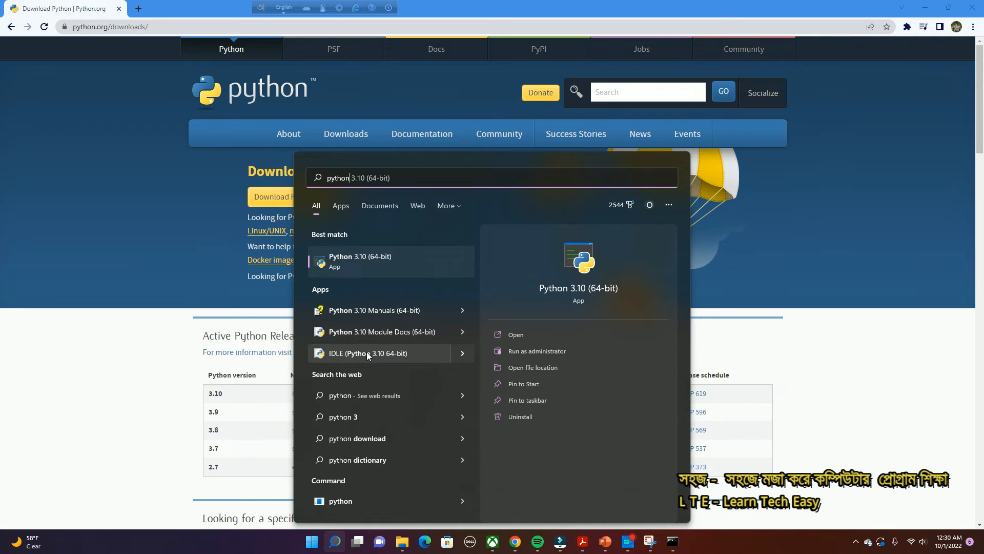
{"action": "left_click", "coordinate": [540, 355]}
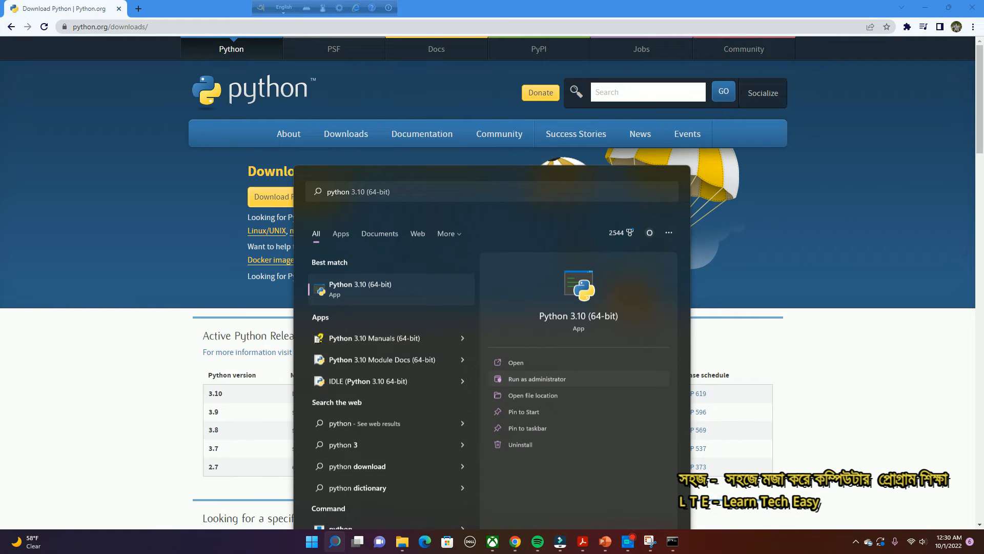
{"action": "left_click", "coordinate": [438, 355]}
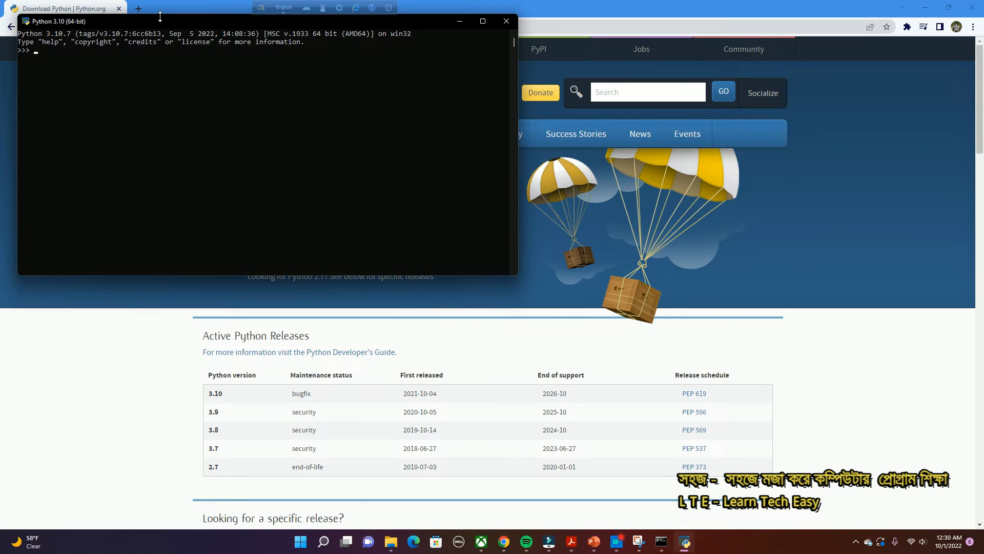
{"action": "left_click_drag", "start_coordinate": [160, 20], "coordinate": [343, 137]}
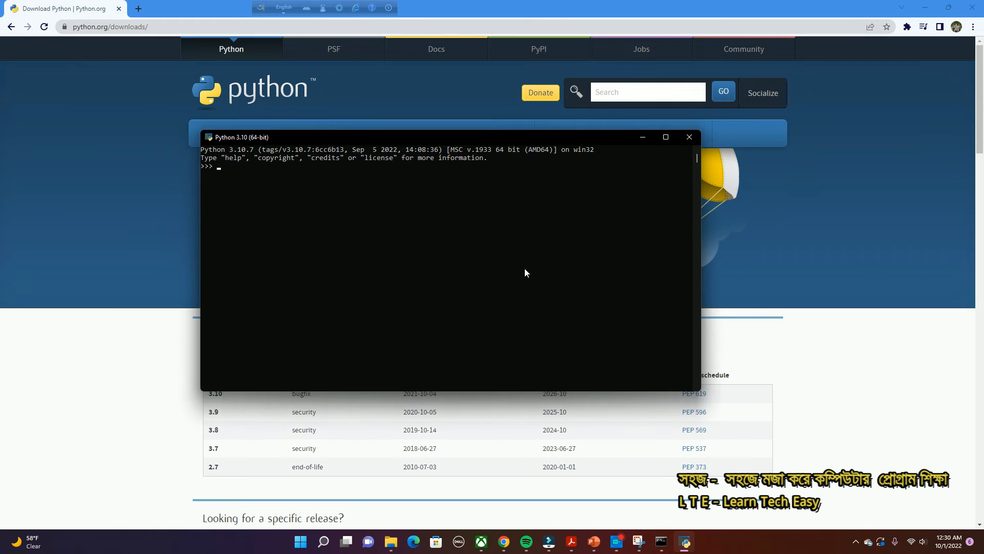
Run print("Hey World") in the Python console
{"action": "type", "text": "print"}
{"action": "type", "text": "("}
{"action": "type", "text": "\"he;;"}
{"action": "key", "text": "BackSpace"}
{"action": "key", "text": "BackSpace"}
{"action": "key", "text": "BackSpace"}
{"action": "type", "text": "Hey Wprl"}
{"action": "key", "text": "BackSpace"}
{"action": "key", "text": "BackSpace"}
{"action": "key", "text": "BackSpace"}
{"action": "type", "text": "orld"}
{"action": "key", "text": "Return"}
Evaluate the expressions 5+5 and 100 - 90 in the Python console
{"action": "type", "text": "5+5"}
{"action": "key", "text": "Return"}
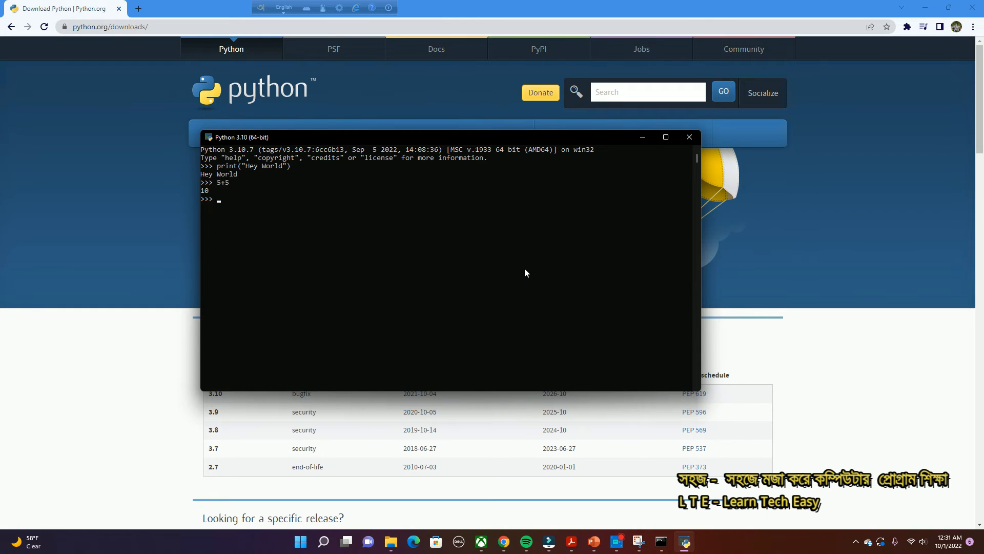
{"action": "type", "text": "100"}
{"action": "type", "text": "- 90"}
{"action": "key", "text": "Return"}
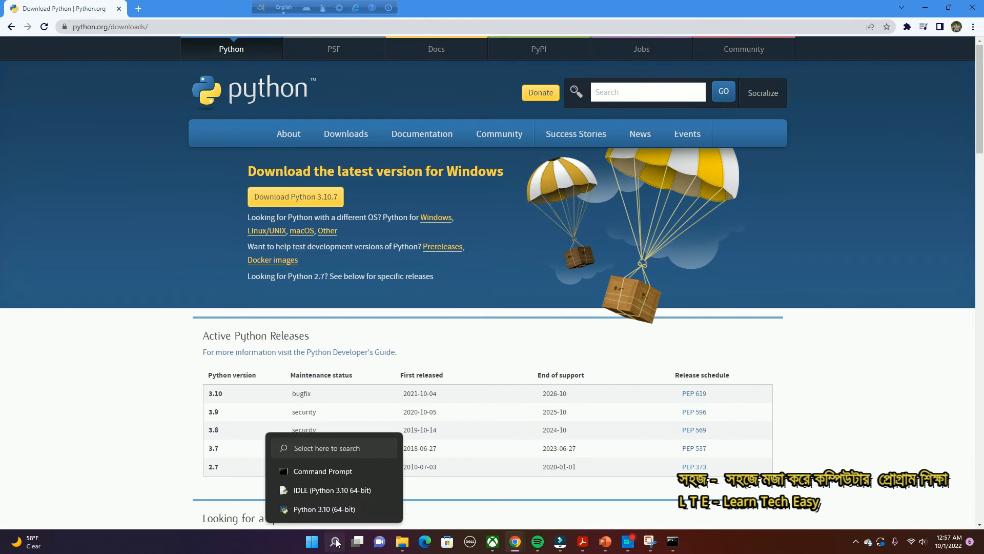
Open IDLE (Python 3.10 64-bit) and create a new file containing print ("hello world")
{"action": "left_click", "coordinate": [335, 541]}
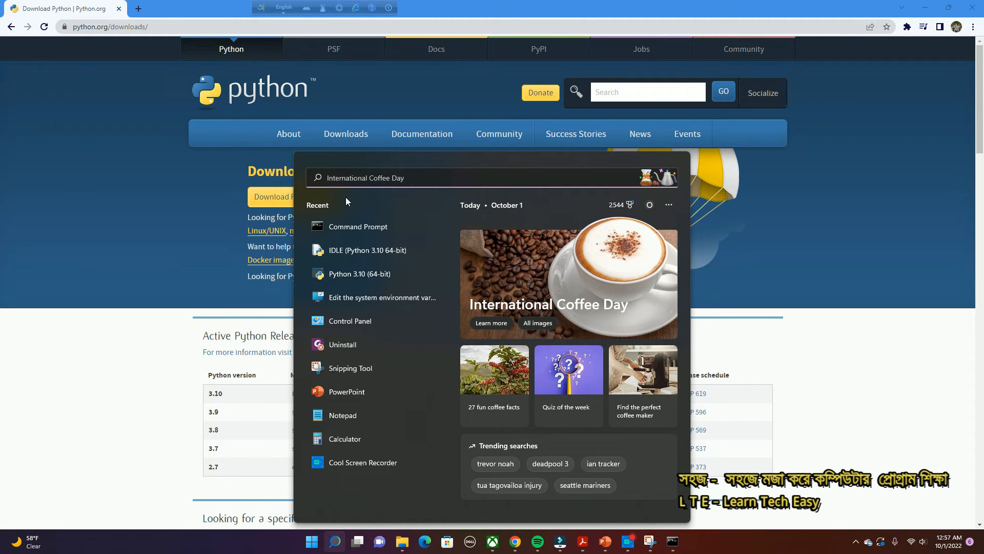
{"action": "left_click", "coordinate": [343, 250]}
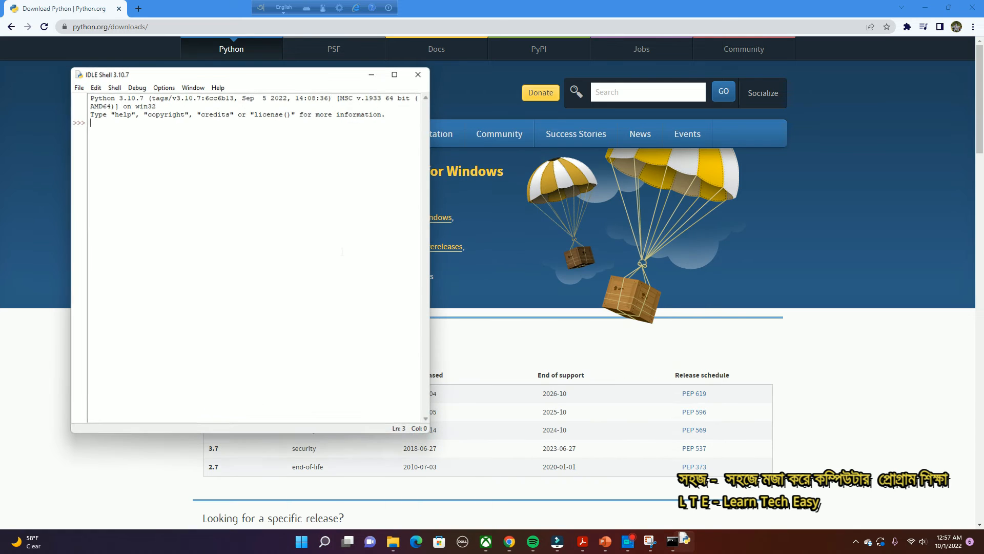
{"action": "left_click", "coordinate": [78, 88]}
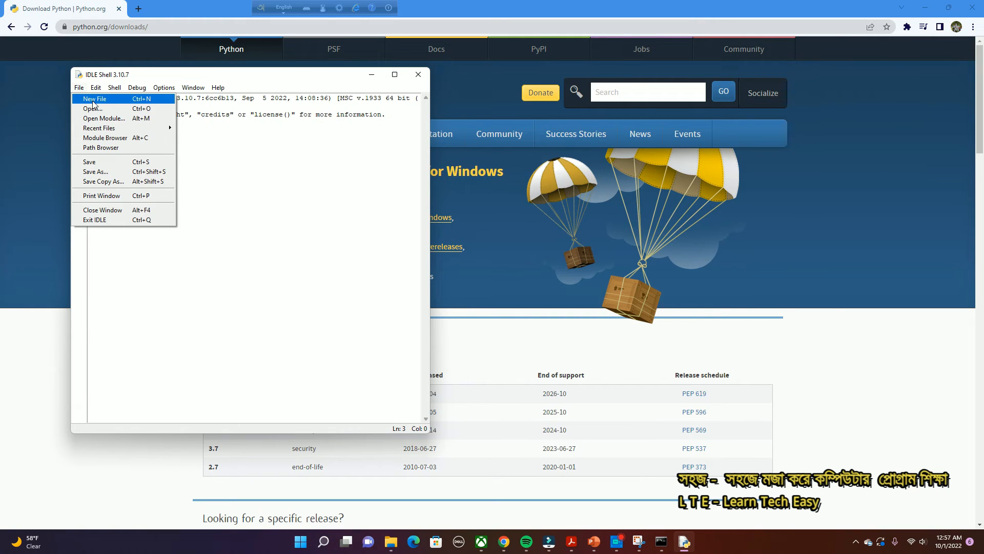
{"action": "left_click", "coordinate": [94, 100]}
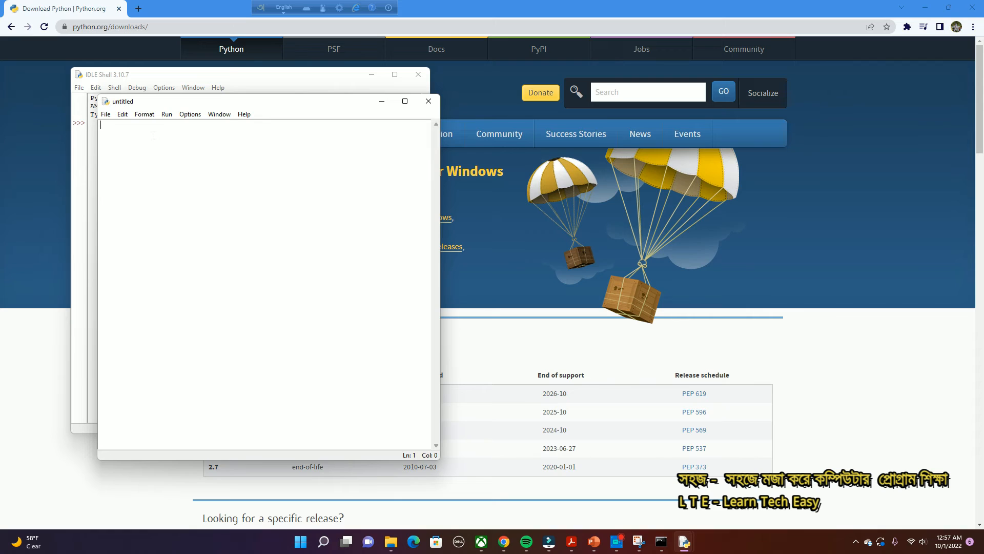
{"action": "type", "text": "print ("}
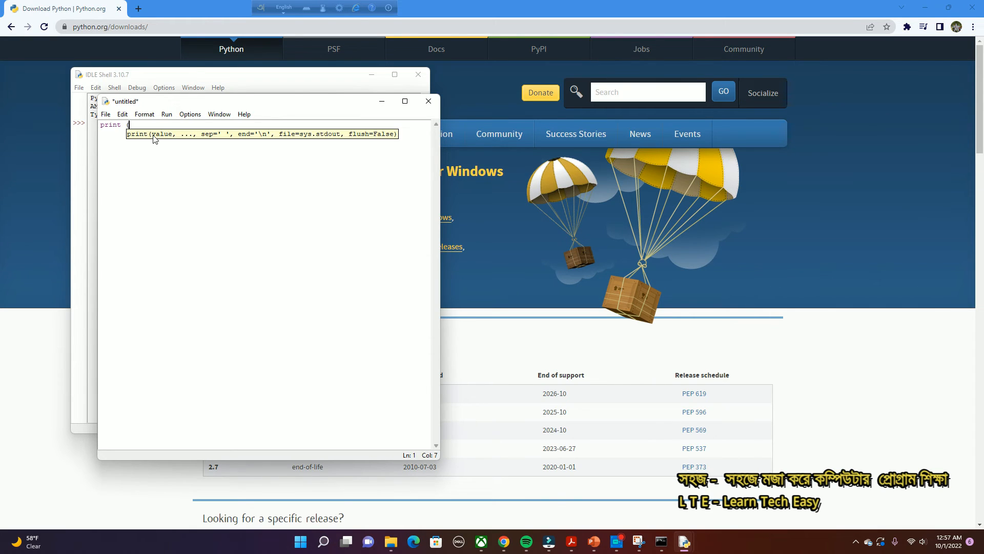
{"action": "type", "text": "\"hello world\")"}
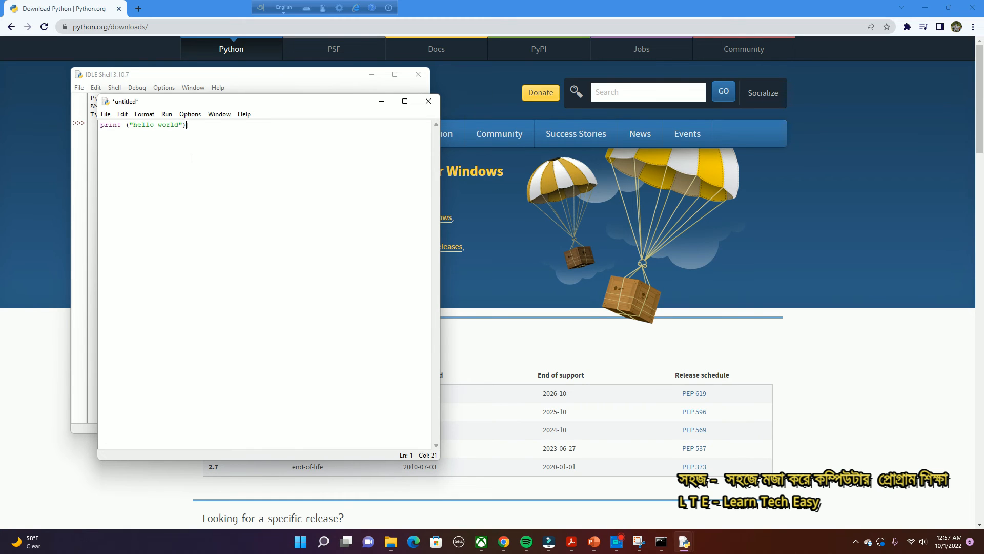
Save the script as hello.py in the C:\Python310 folder and run it as a module
{"action": "left_click", "coordinate": [105, 115]}
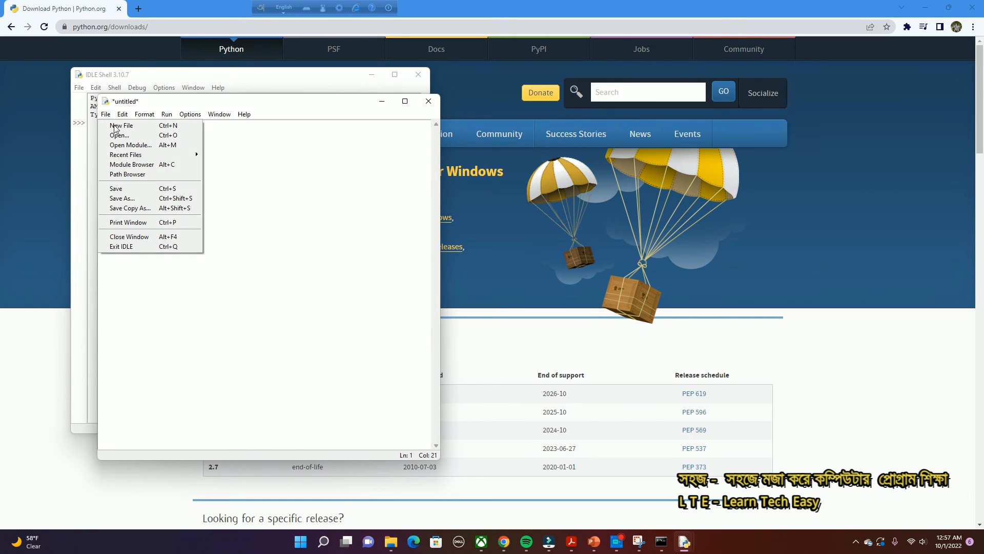
{"action": "left_click", "coordinate": [124, 187]}
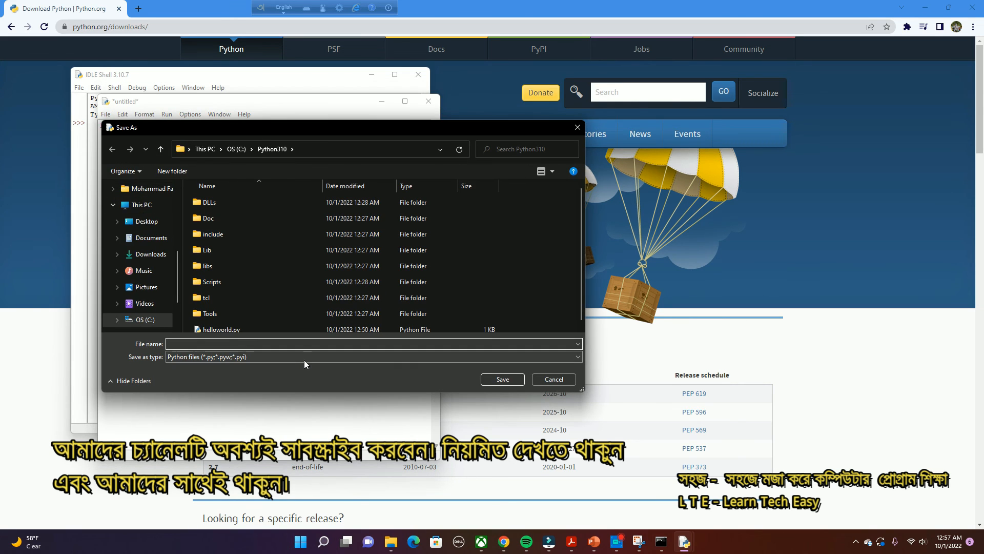
{"action": "type", "text": "he"}
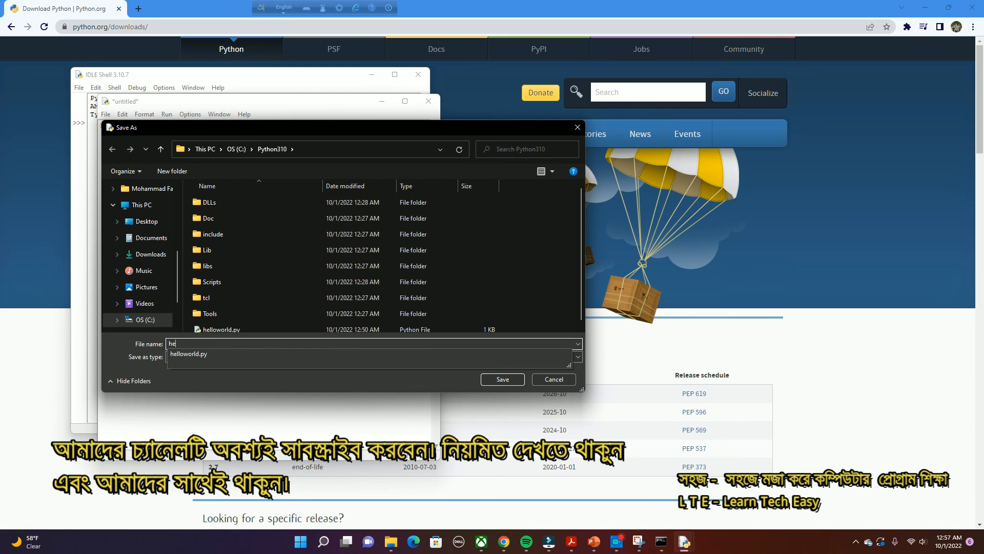
{"action": "type", "text": "llo"}
{"action": "type", "text": "."}
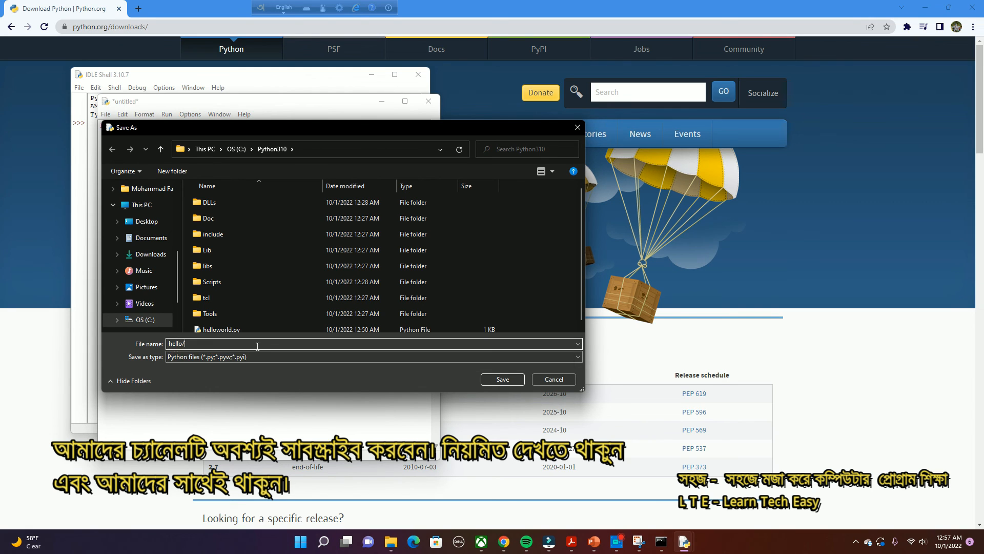
{"action": "key", "text": "BackSpace"}
{"action": "type", "text": ".py"}
{"action": "left_click", "coordinate": [502, 379]}
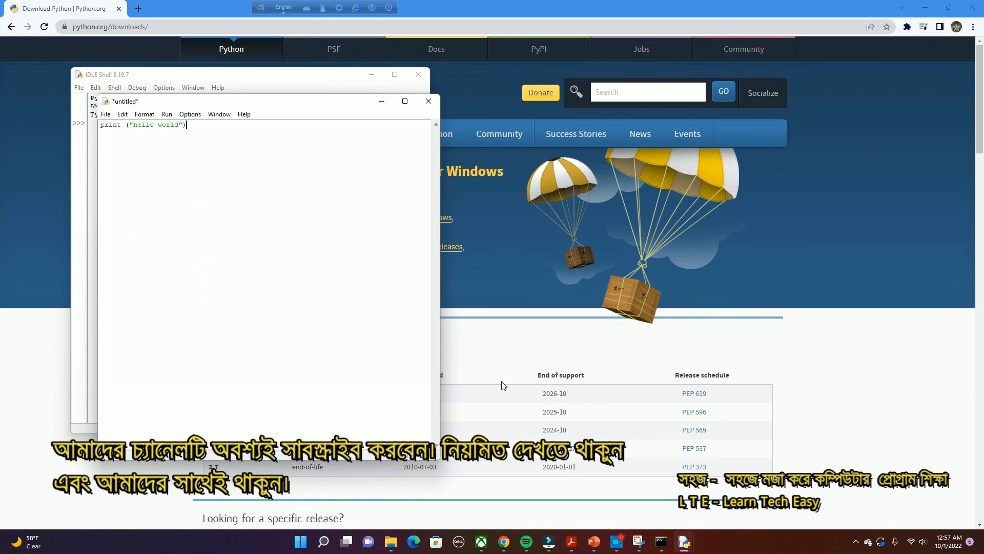
{"action": "left_click", "coordinate": [167, 115]}
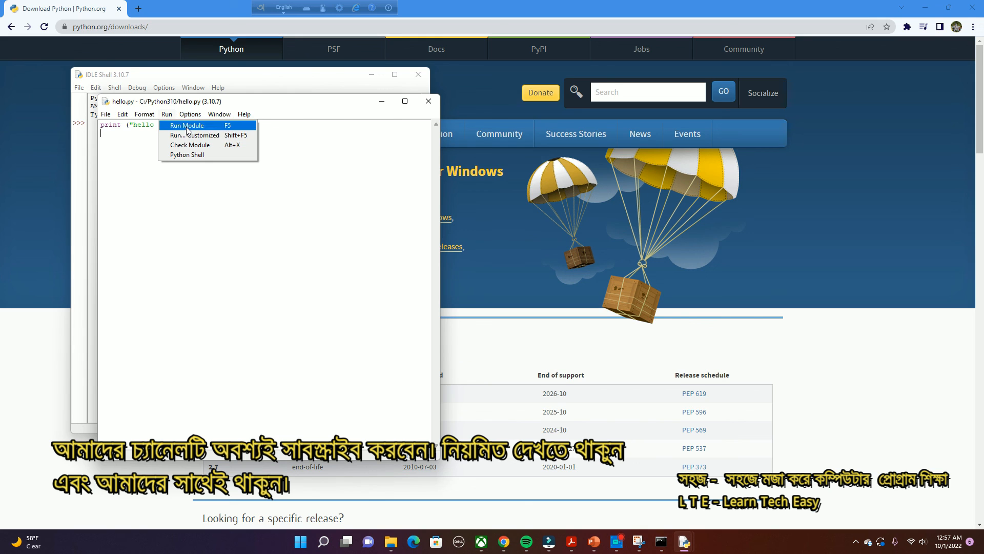
{"action": "left_click", "coordinate": [187, 127]}
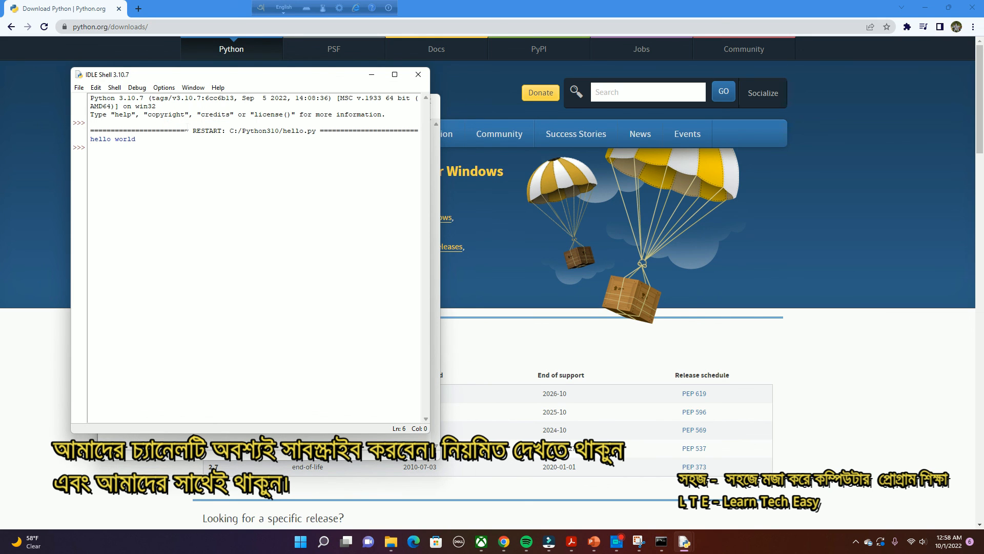